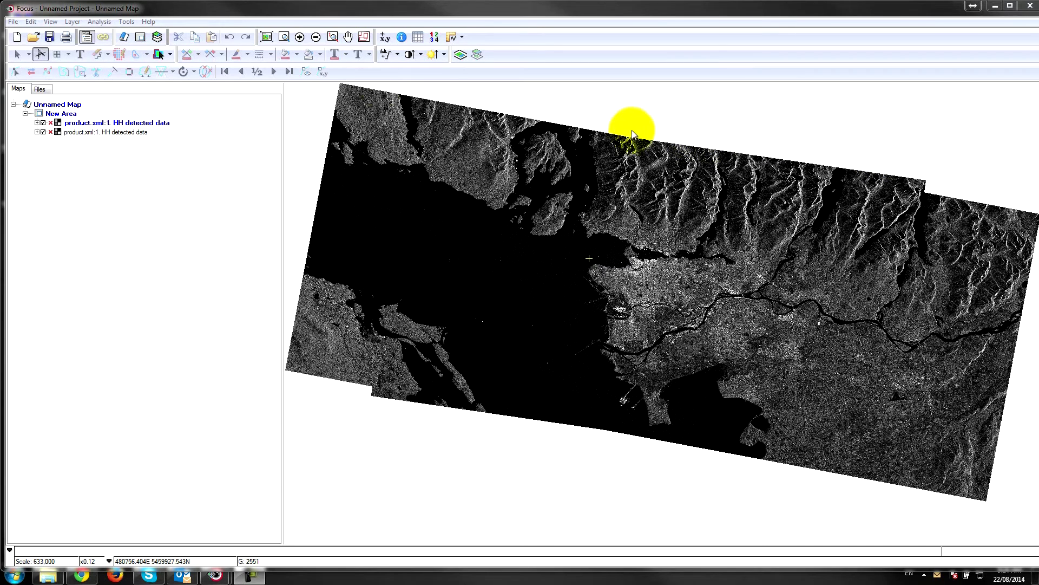
Step: Zoom into the mountain overlap, return to full extent, and hide the first HH product.xml layer
click(284, 37)
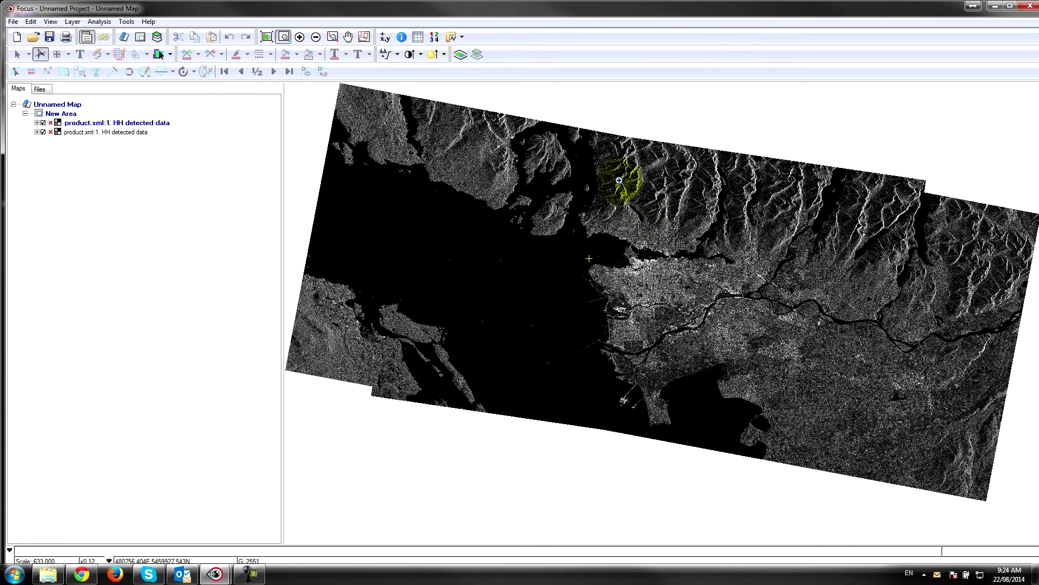
drag(620, 174, 732, 292)
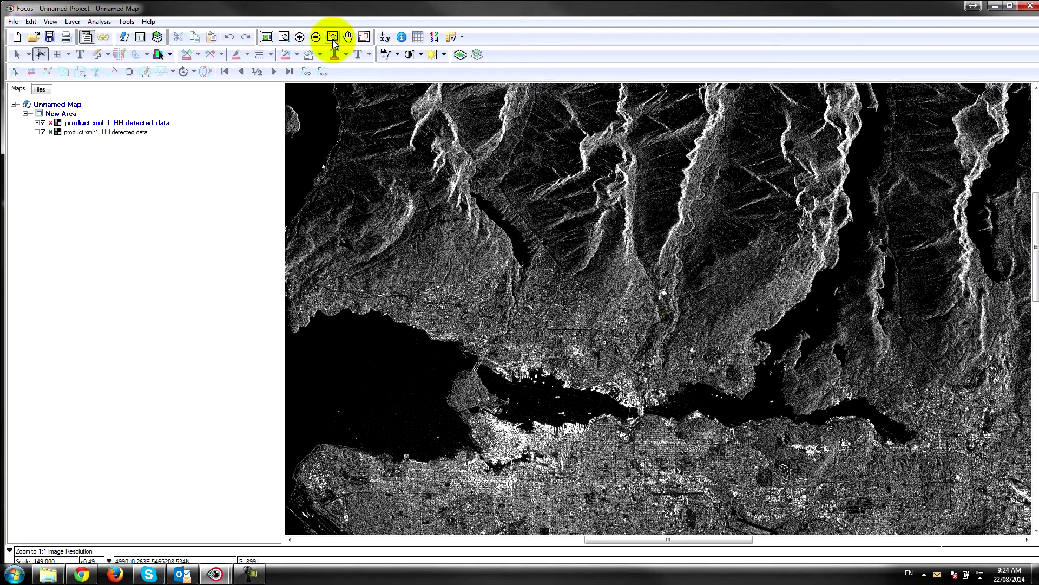
click(267, 37)
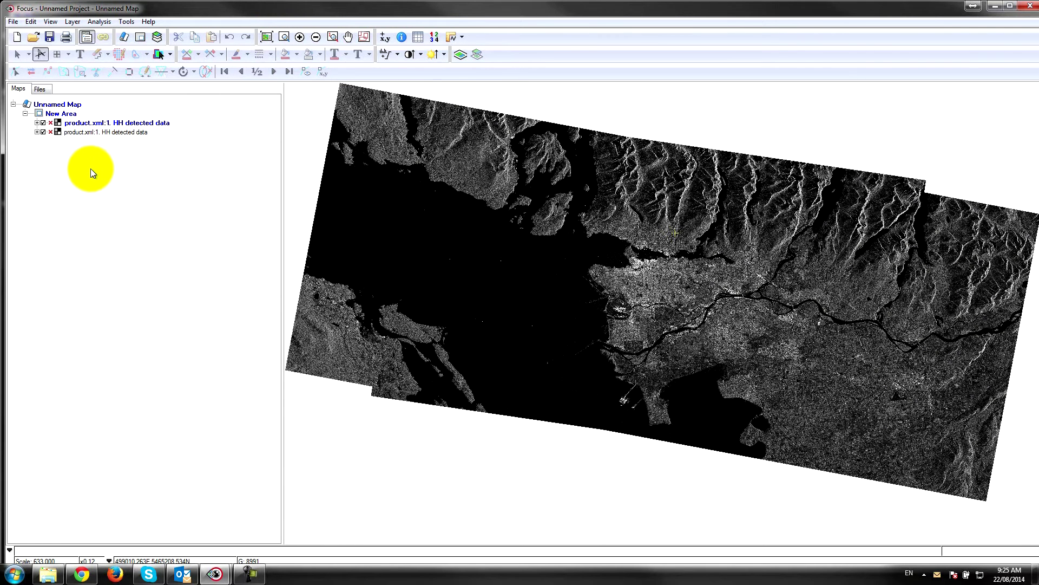
click(43, 123)
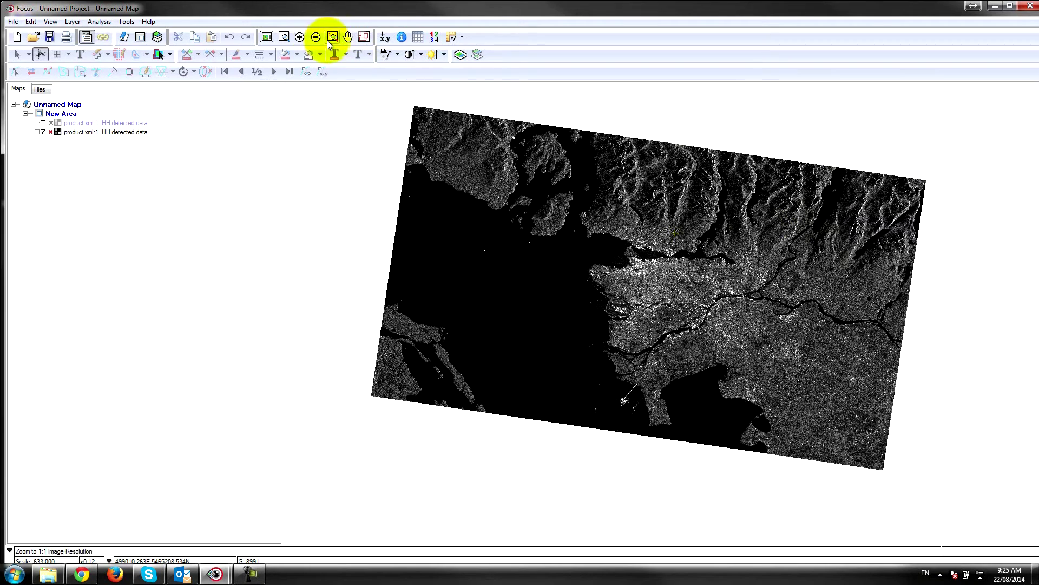
Step: Zoom in on the North Shore mountains and switch the first product.xml layer back on
click(284, 37)
drag(654, 172, 796, 315)
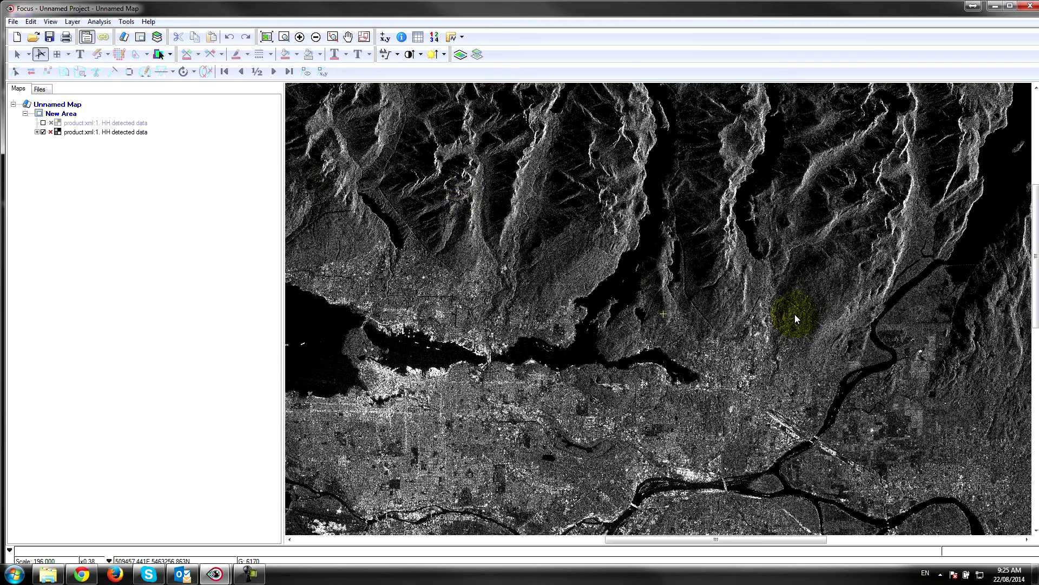
click(43, 124)
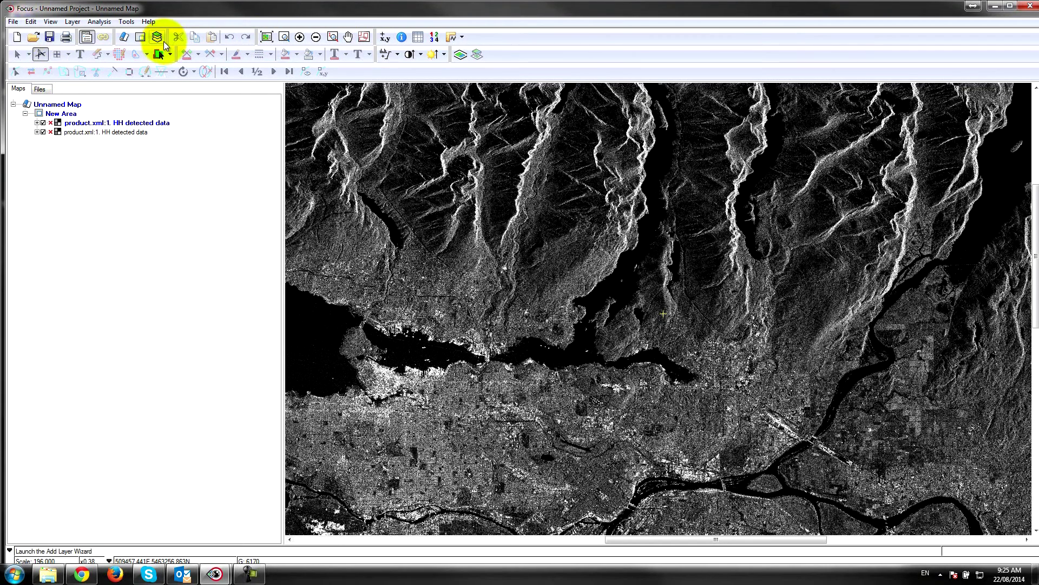
Step: Add an RGB layer: file 1 channel 1 as red, file 2 channel 1 as green and blue, using file georeferencing
click(157, 37)
click(452, 230)
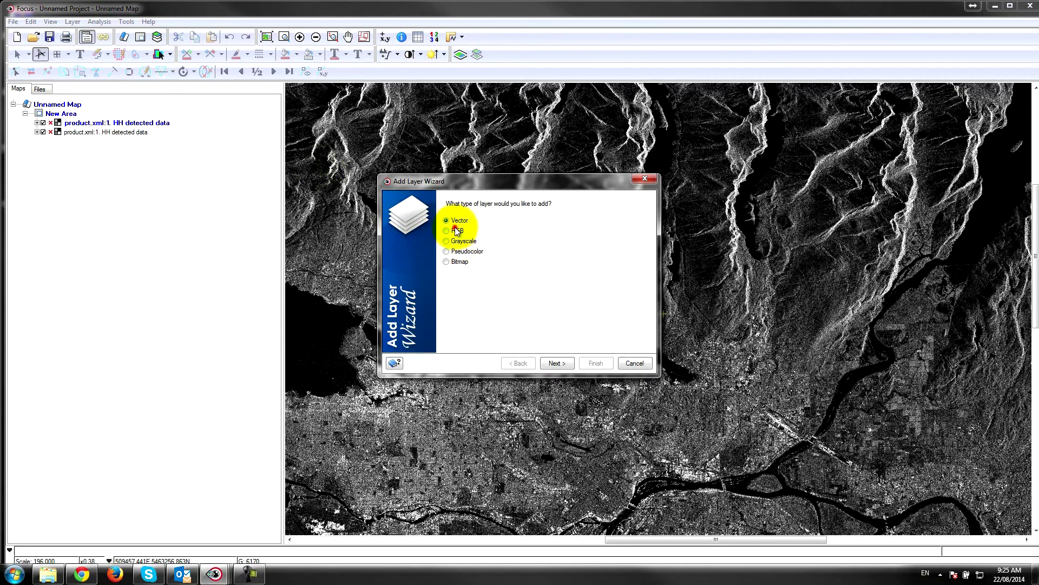
click(553, 361)
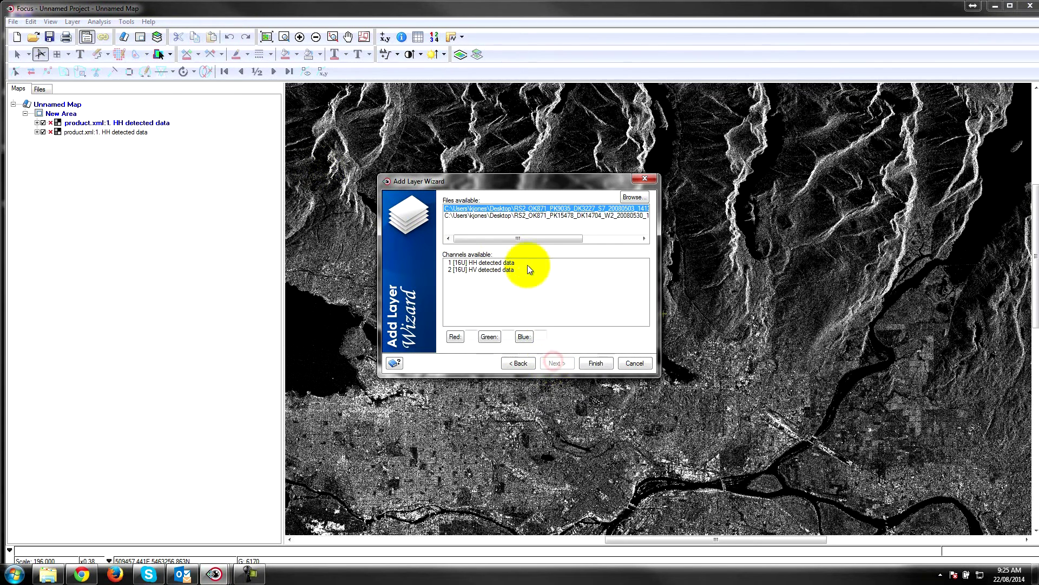
click(487, 263)
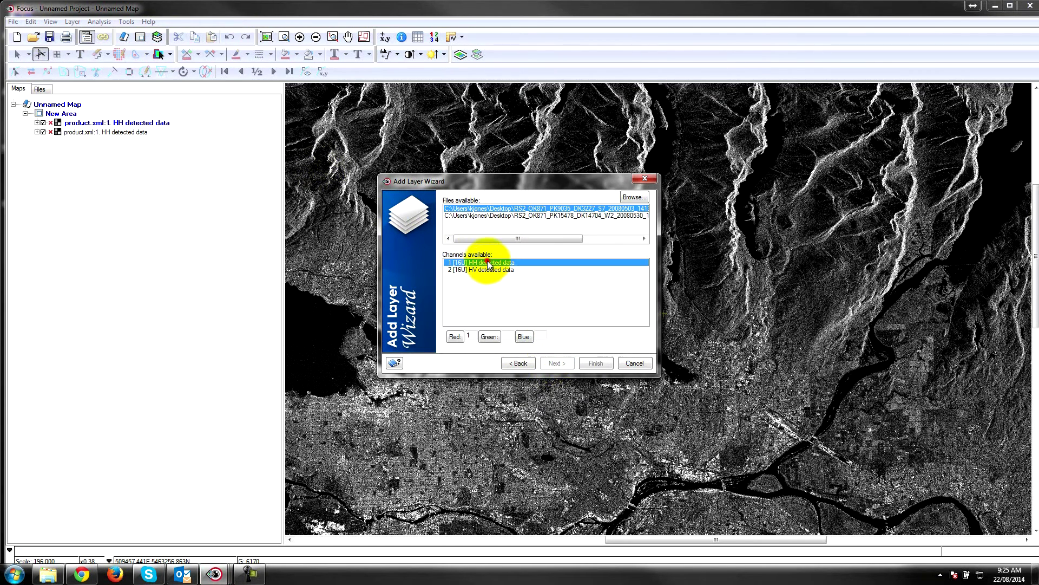
click(489, 215)
click(497, 337)
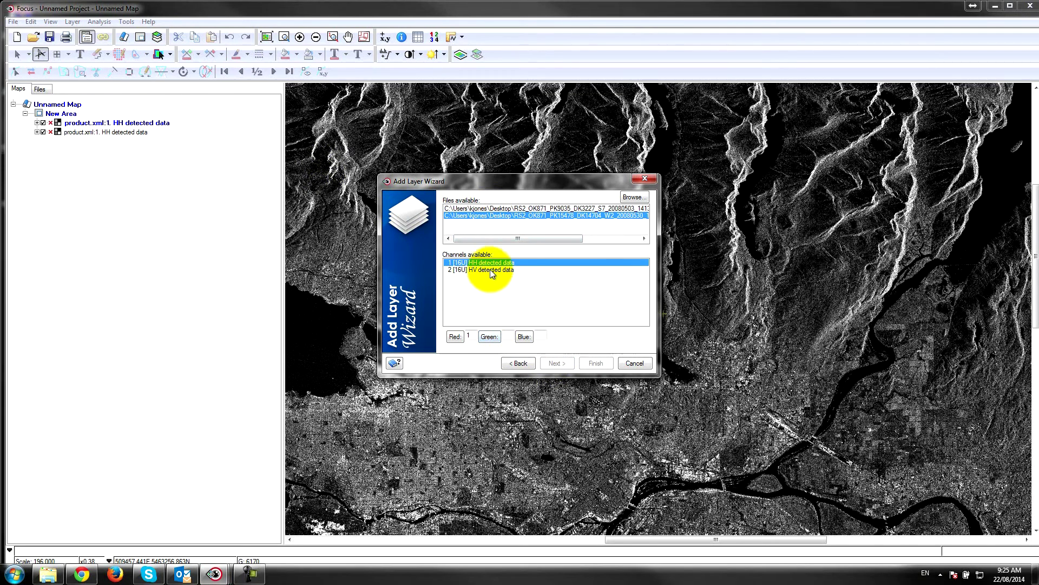
click(490, 264)
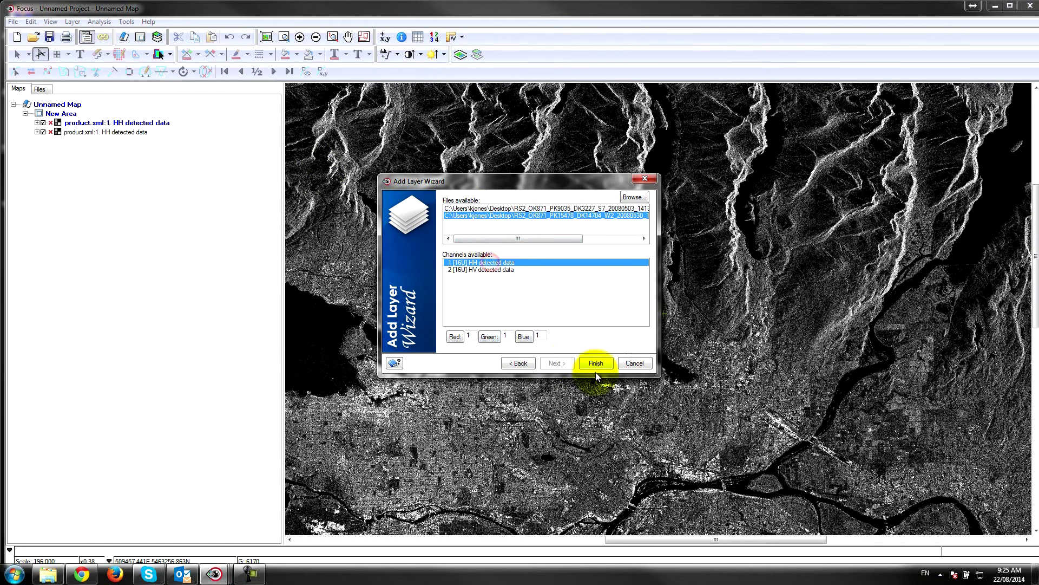
click(595, 363)
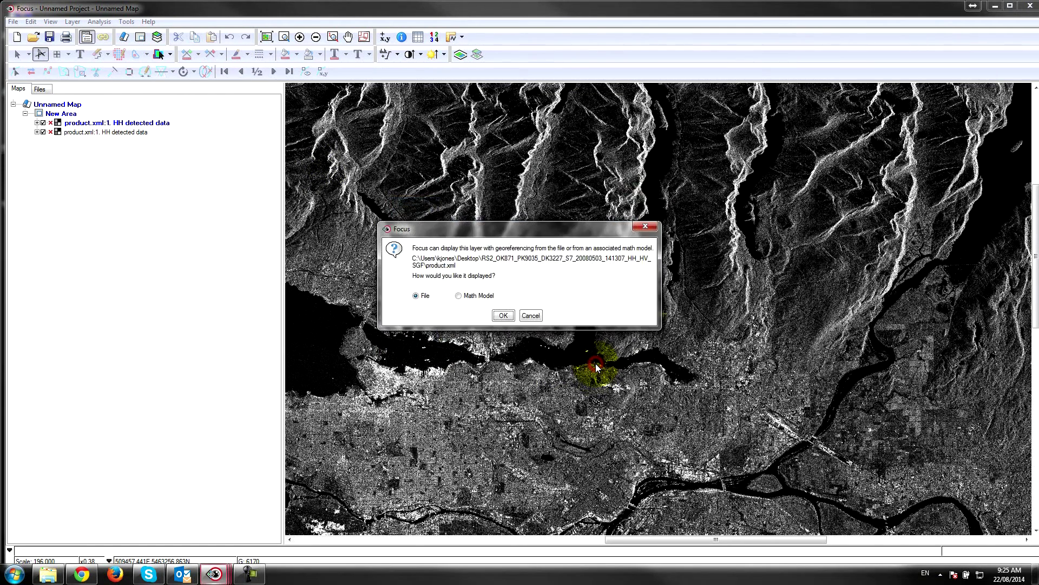
click(503, 315)
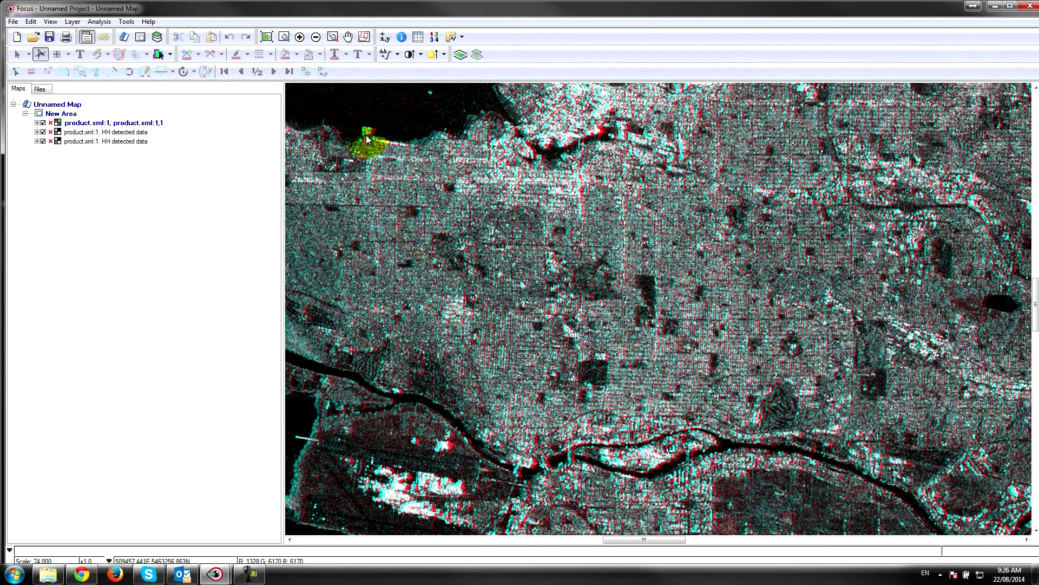
Step: View the full composite, zoom and pan over the mountains north of the inlet, then minimize Focus
click(267, 37)
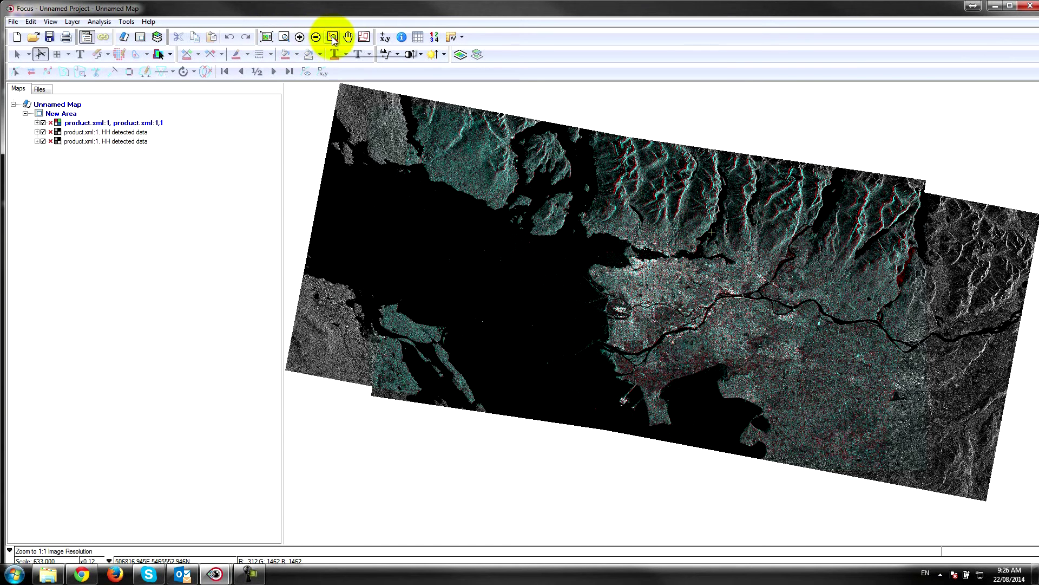
click(283, 37)
drag(656, 174, 785, 286)
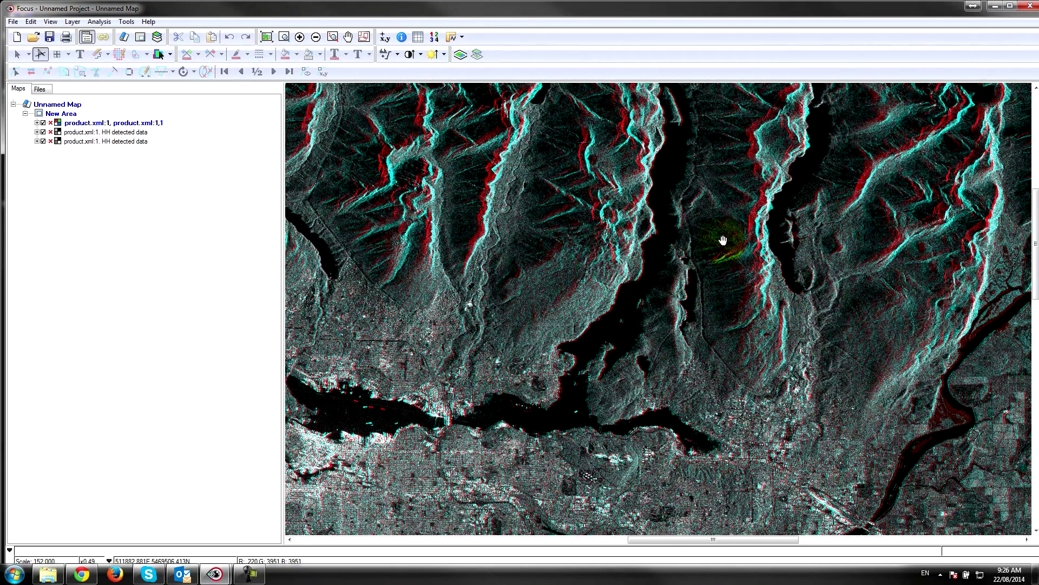
drag(722, 244, 645, 288)
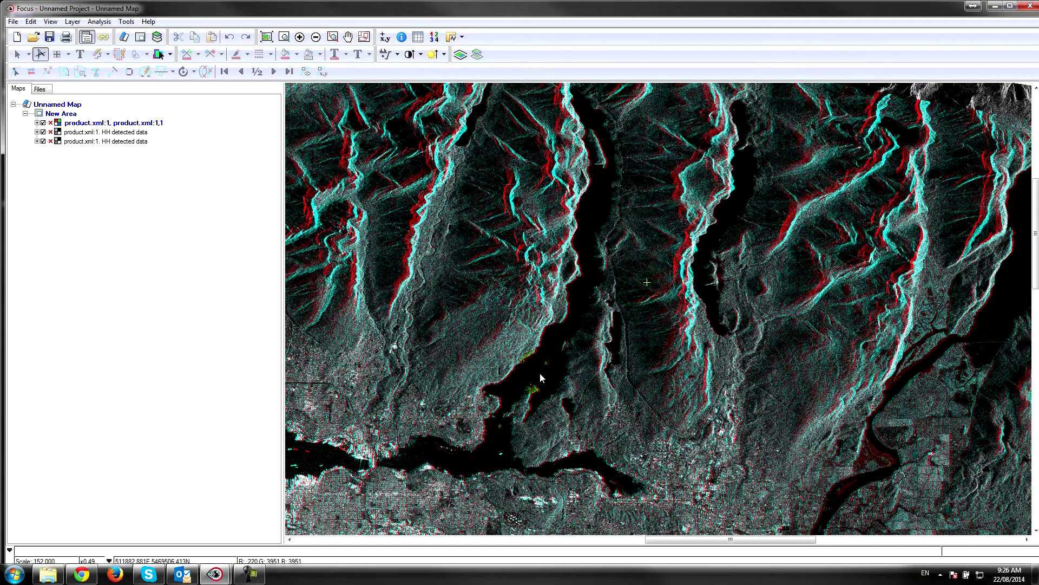
click(997, 8)
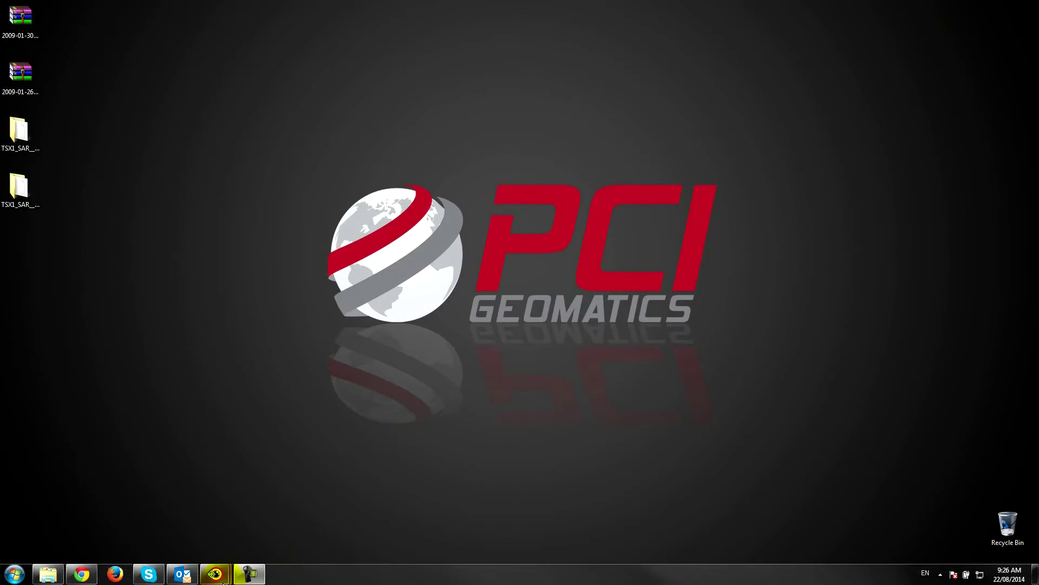
Step: Restore Focus from the taskbar to show the two TerraSAR-X TSX1 open-pit mine scenes
click(227, 578)
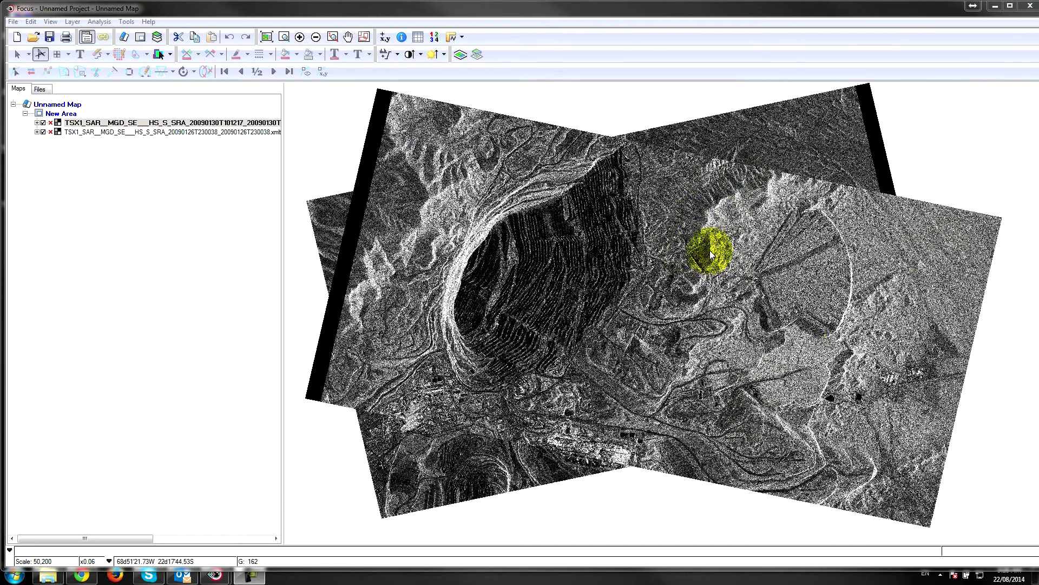
Step: View the TerraSAR-X scenes at 1:1, zoom out, hide the first TSX1 layer and select the second
click(332, 37)
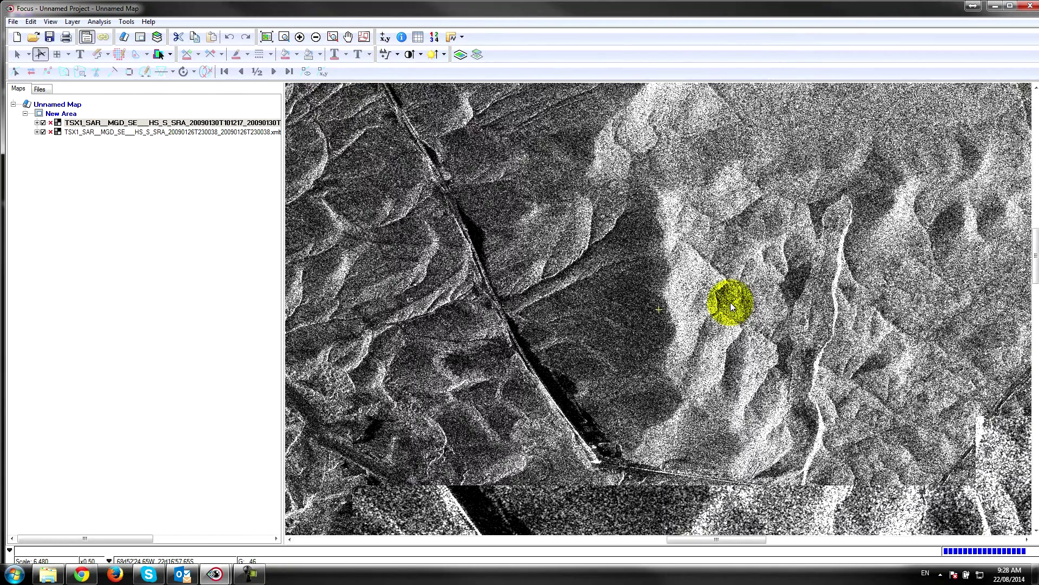
scroll(730, 302, down, 3)
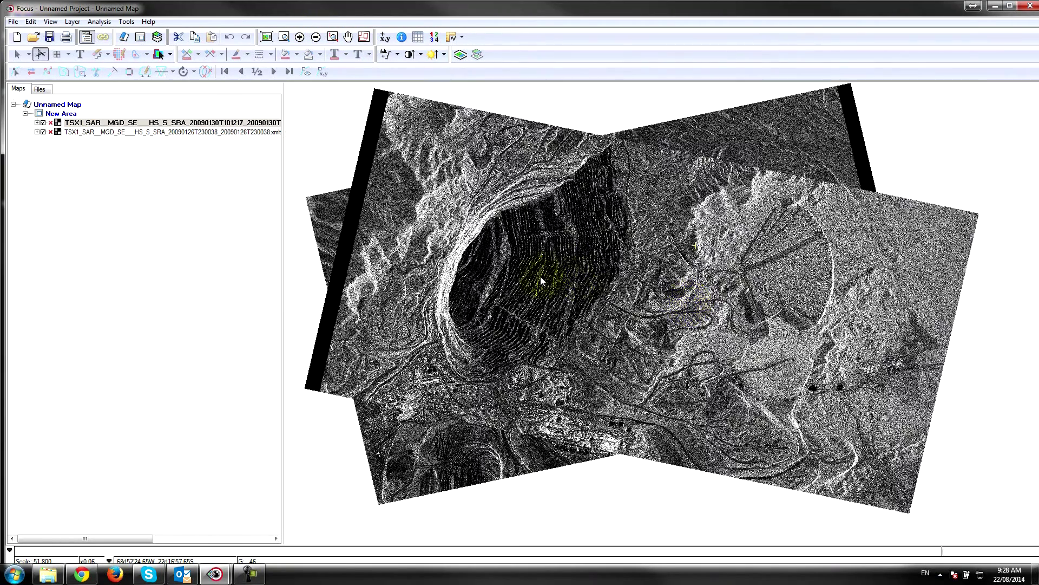
click(43, 122)
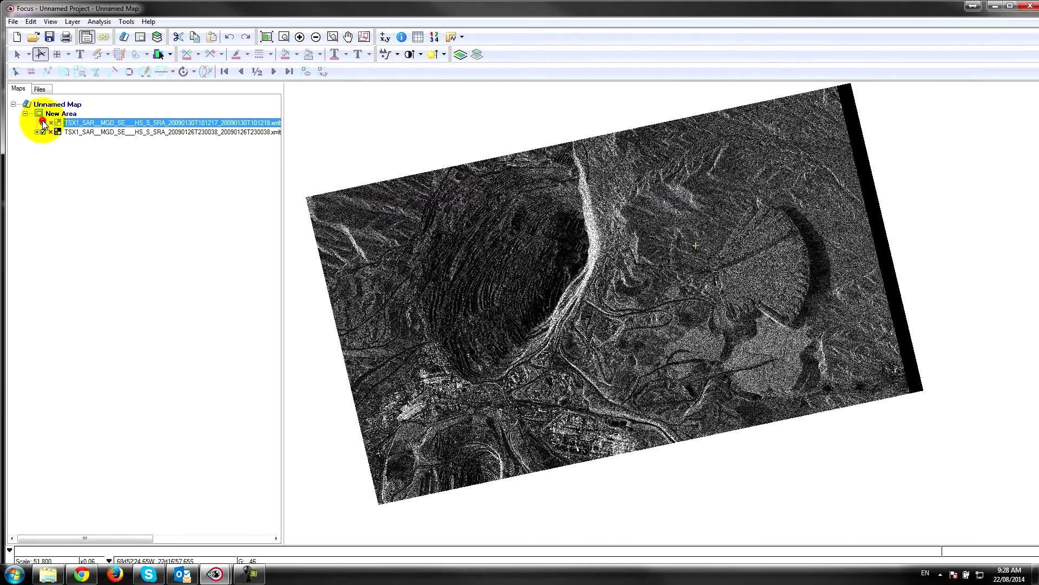
click(93, 133)
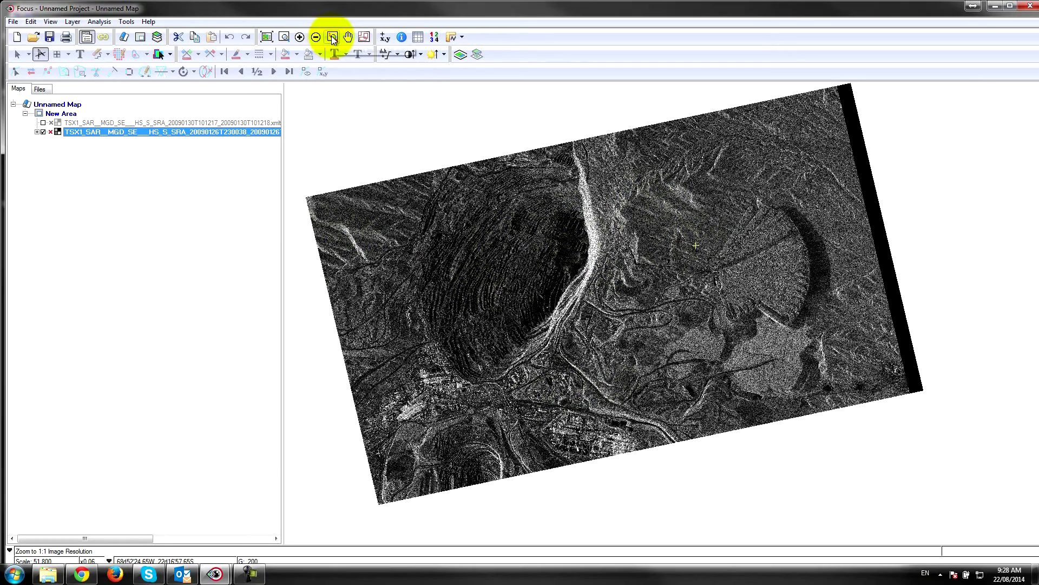
Step: Zoom in on the roads beside the open pit, then close the project window
click(283, 36)
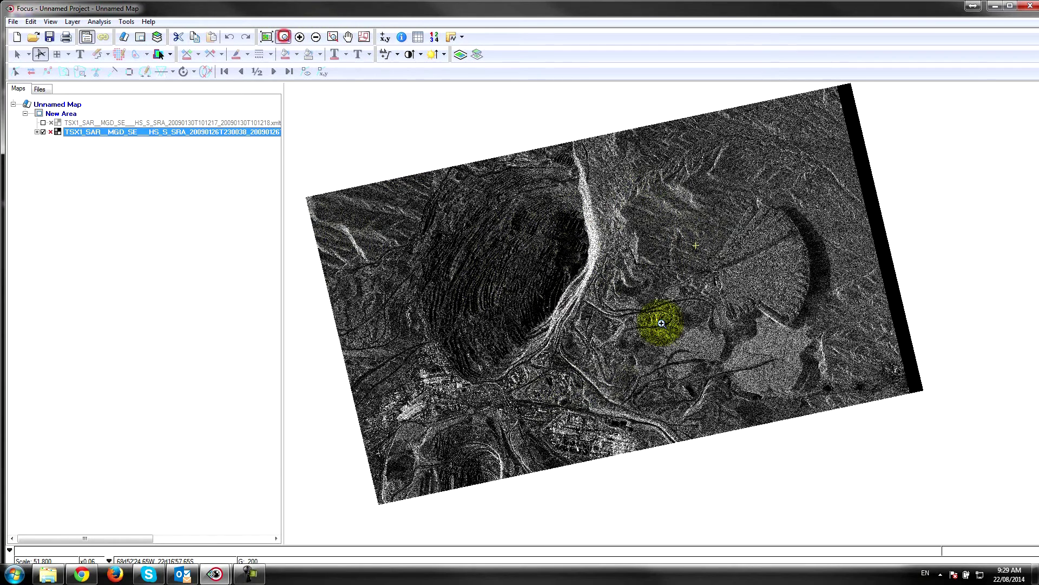
drag(510, 215, 678, 368)
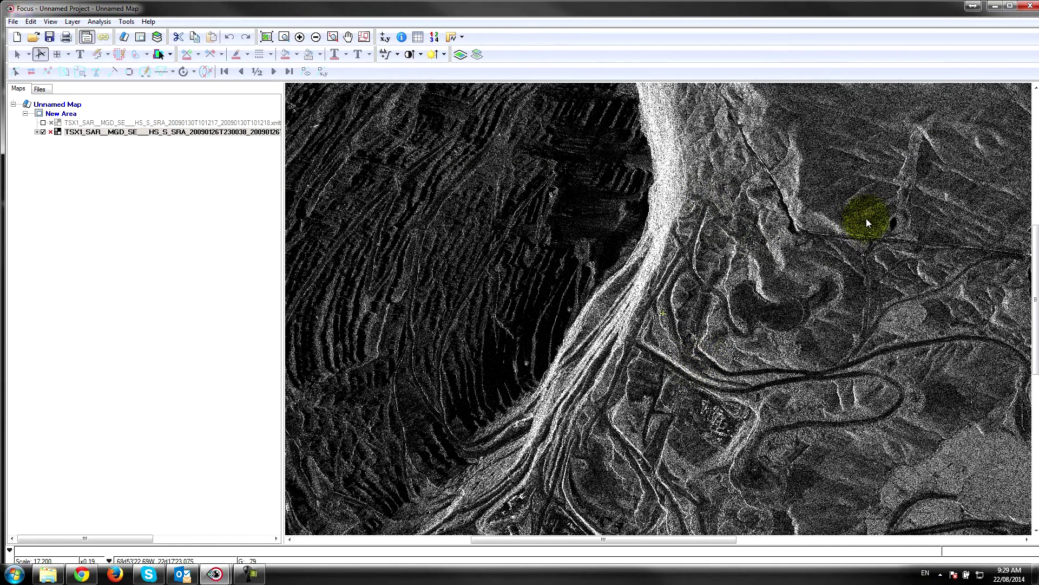
click(1030, 6)
Step: Discard the TerraSAR-X project unsaved, restore the Vancouver composite, and pan across the northern mountains
click(518, 294)
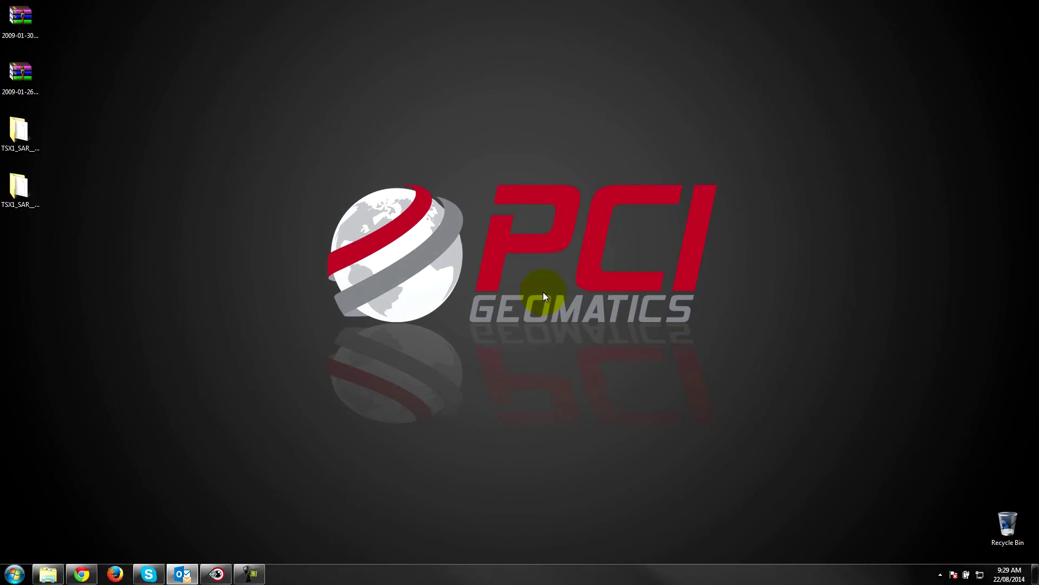
click(216, 574)
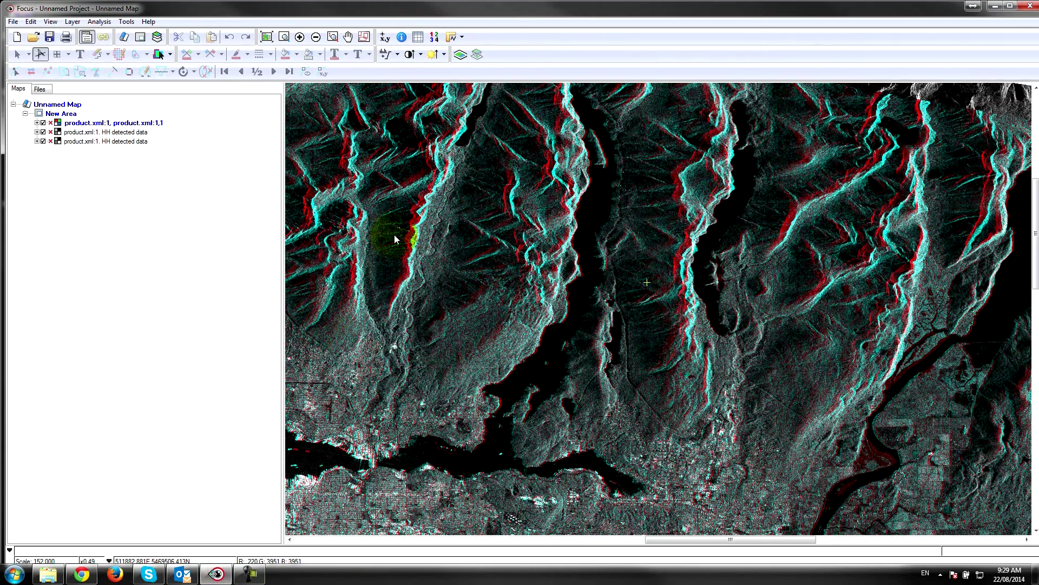
drag(638, 367, 535, 306)
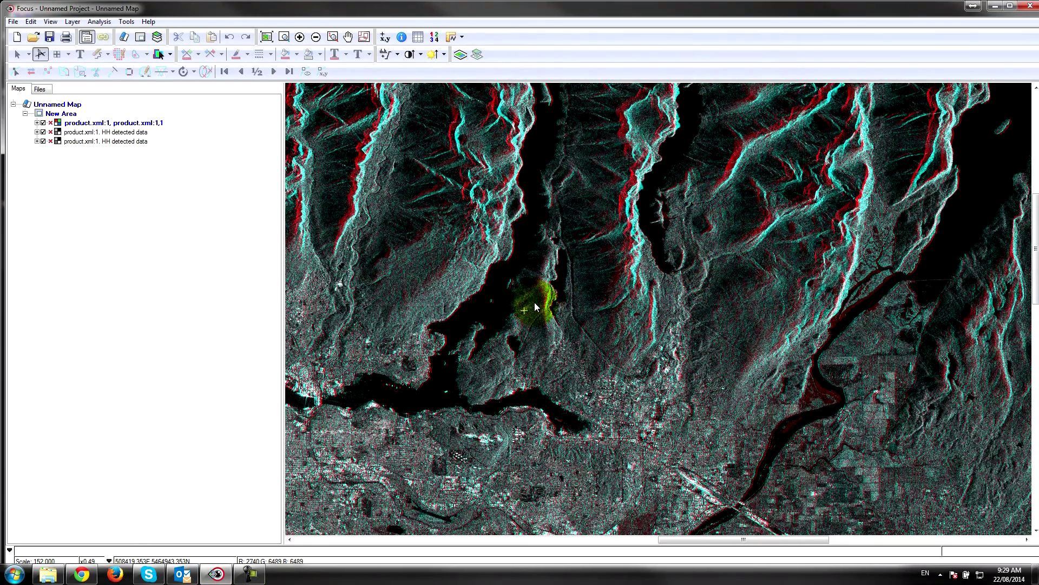
drag(523, 308, 413, 248)
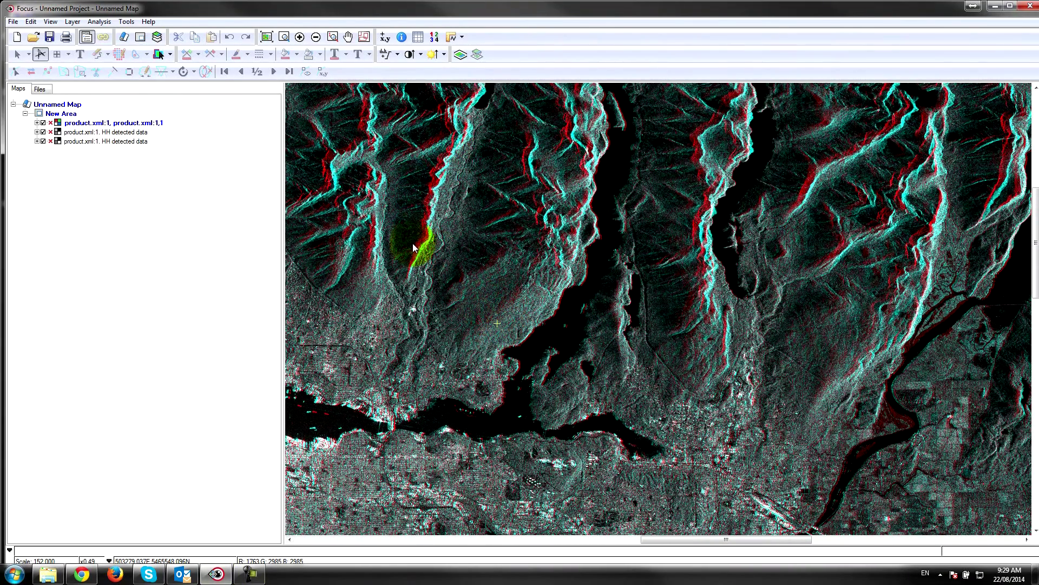